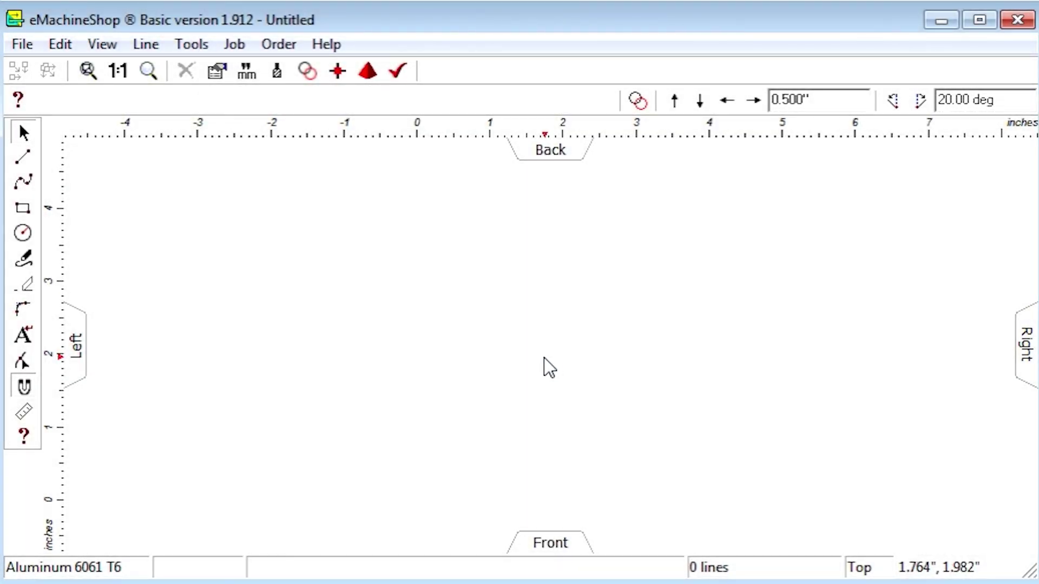
- Draw a square plate outline and set its width and height to 4.000"
left_click(23, 208)
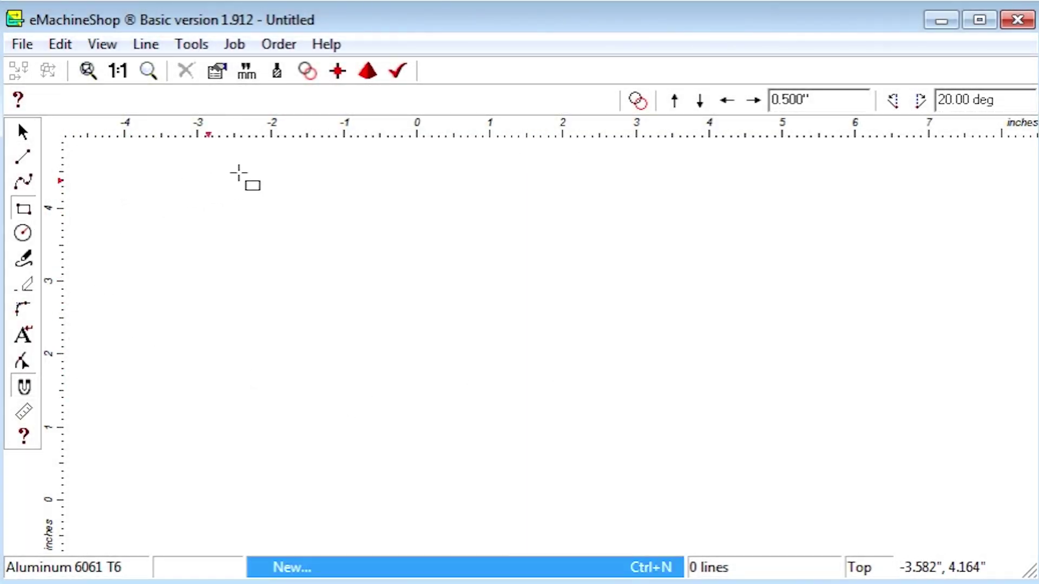
left_click_drag(313, 199, 591, 480)
left_click_drag(73, 98, 33, 106)
type("4.000")
key("Tab")
type("4")
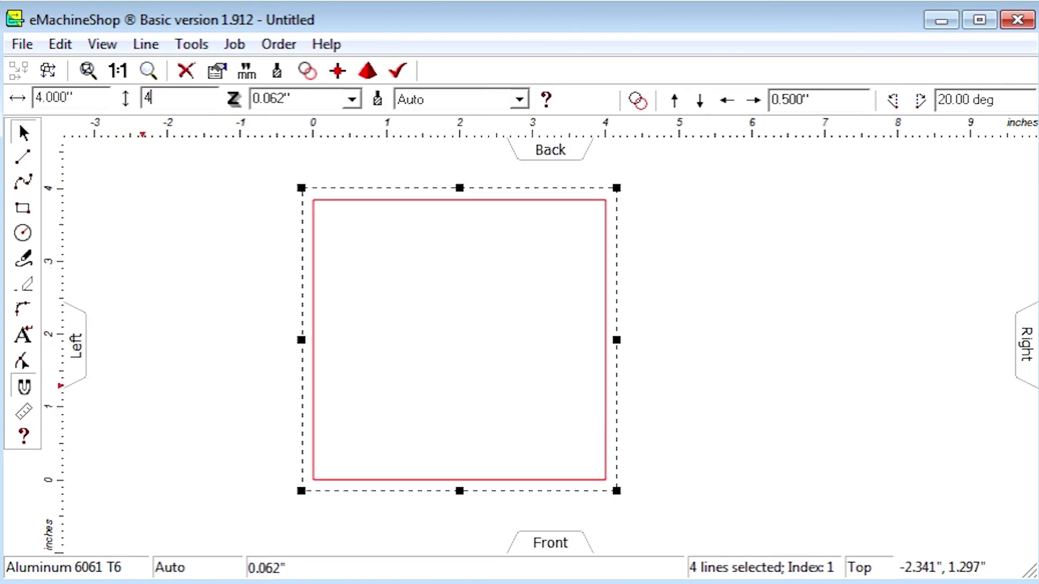
type(".000")
key("Return")
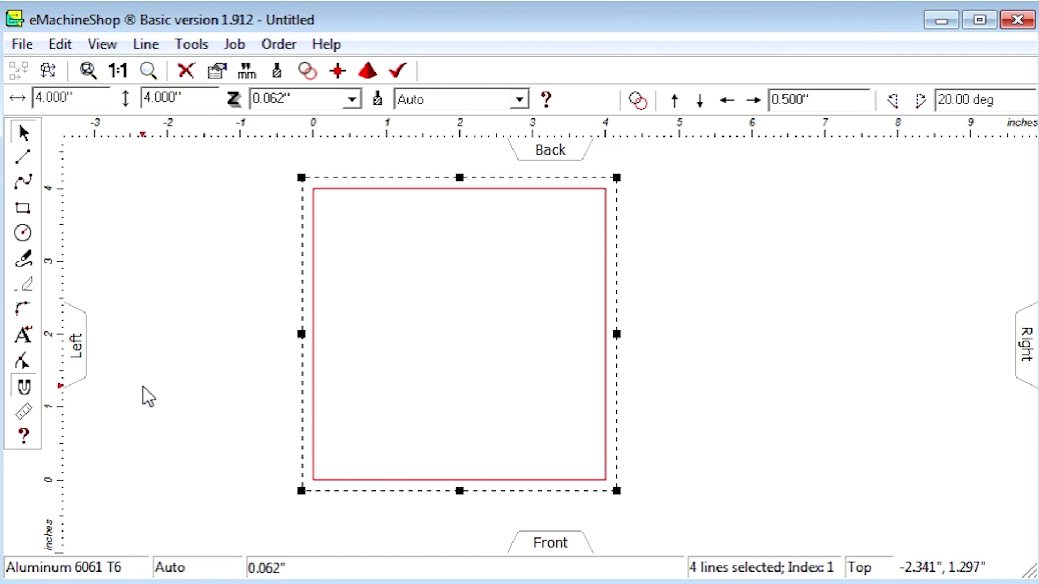
left_click(88, 70)
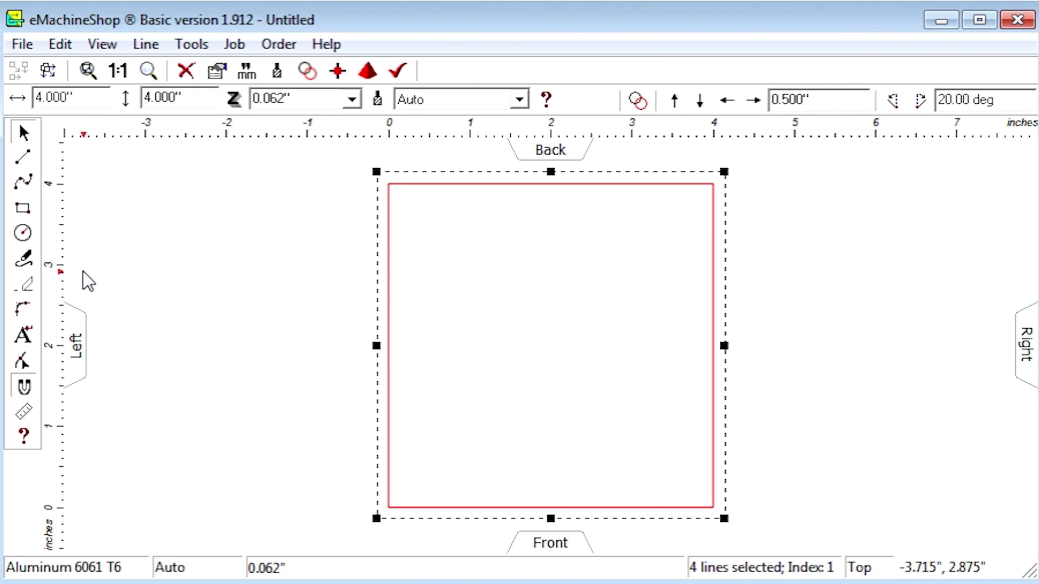
- Draw a circle at the centre of the square, with a 3/8" diameter and its depth set to Air Inside
left_click(22, 233)
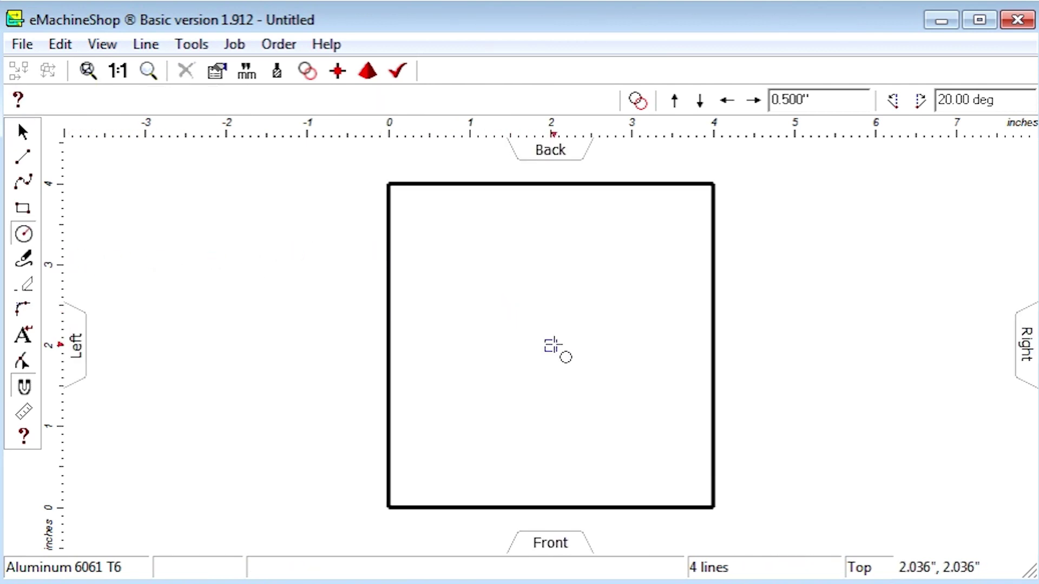
left_click_drag(550, 345, 557, 364)
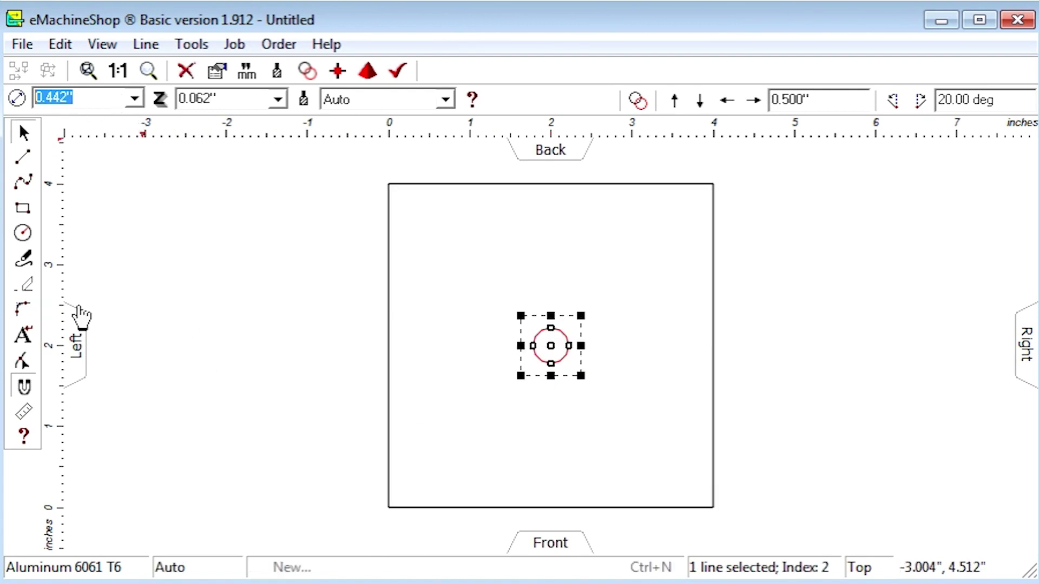
type("3/8")
key("Return")
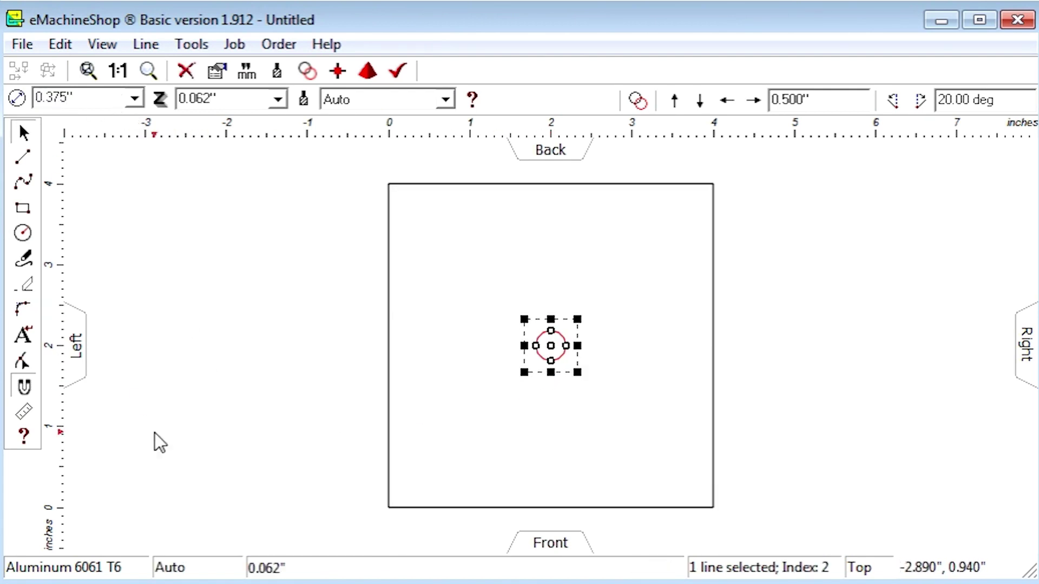
left_click(278, 99)
left_click(267, 124)
- Set the nudge distance to 0.5" and duplicate the central hole upward by that distance
left_click(817, 105)
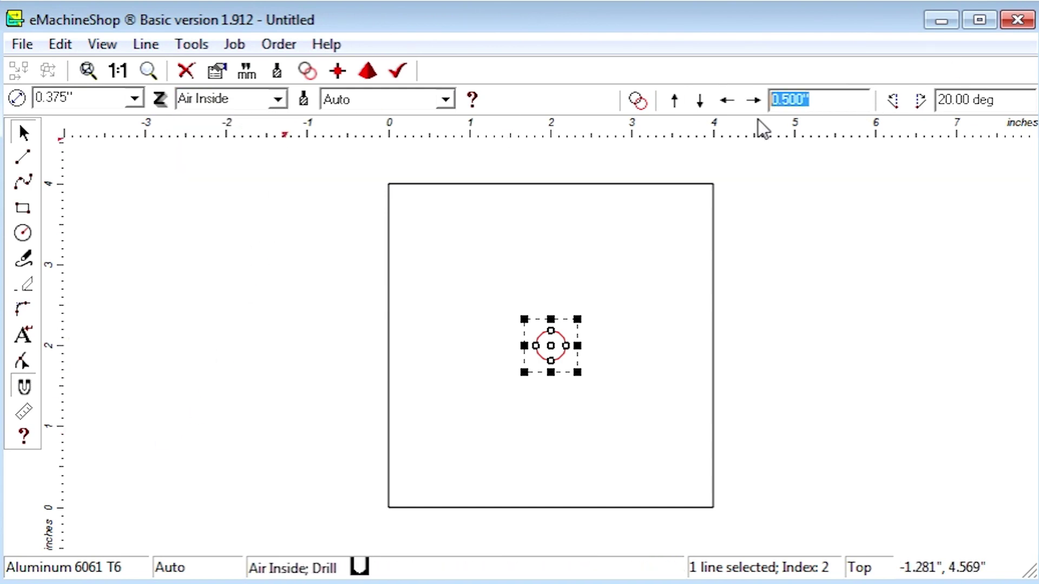
type("0.5")
key("Return")
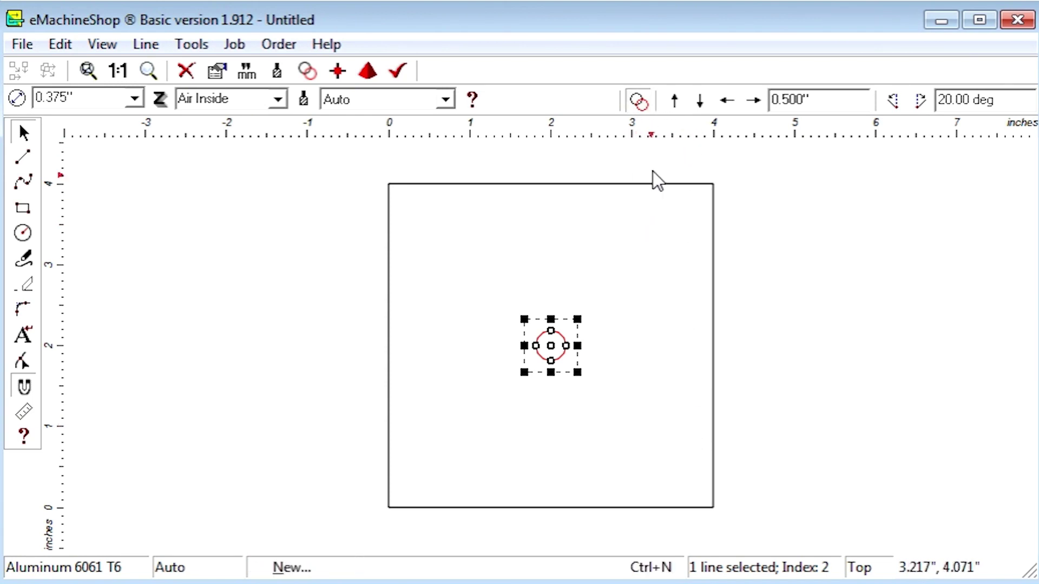
left_click(677, 100)
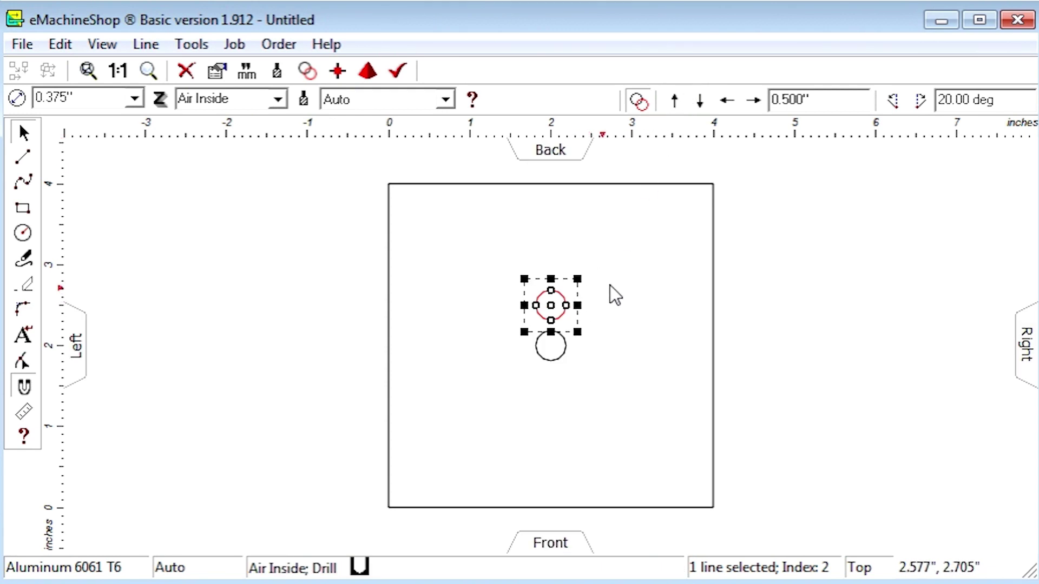
- Make five clockwise copies of the upper hole at 60-degree increments, rotating about the central hole
left_click_drag(1007, 99, 857, 186)
type("6")
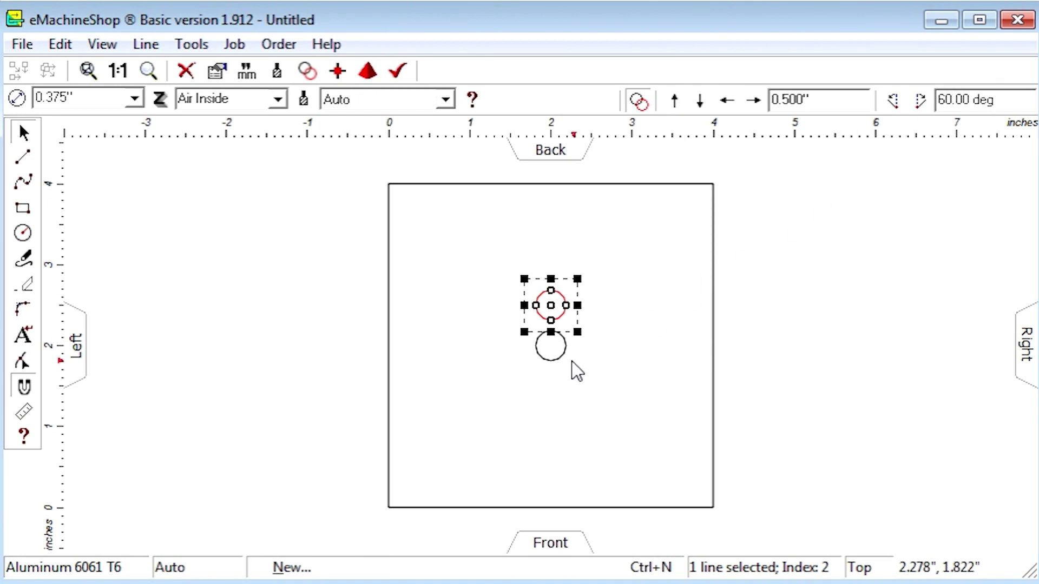
left_click(559, 319)
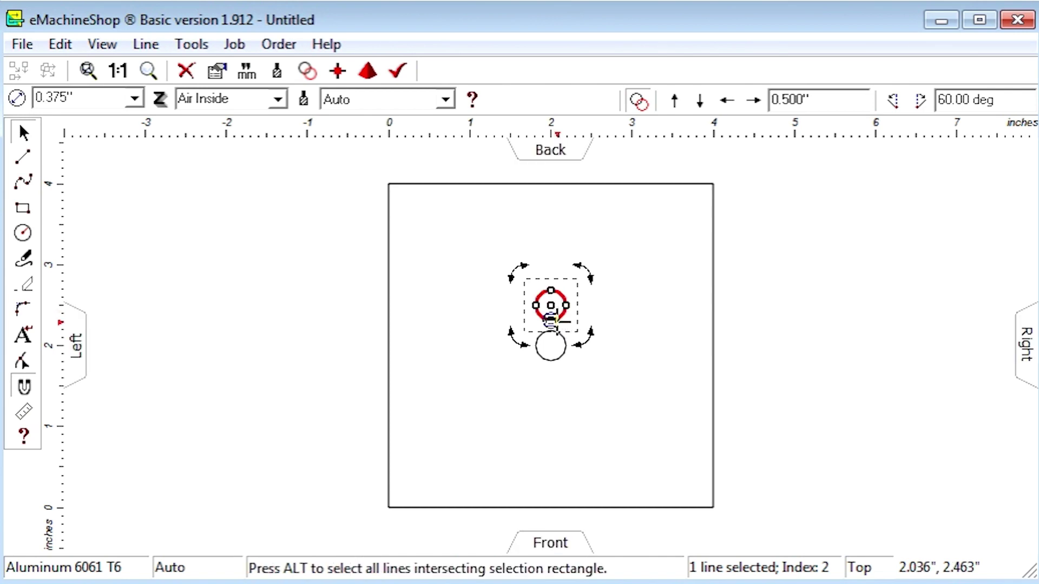
left_click_drag(551, 305, 551, 345)
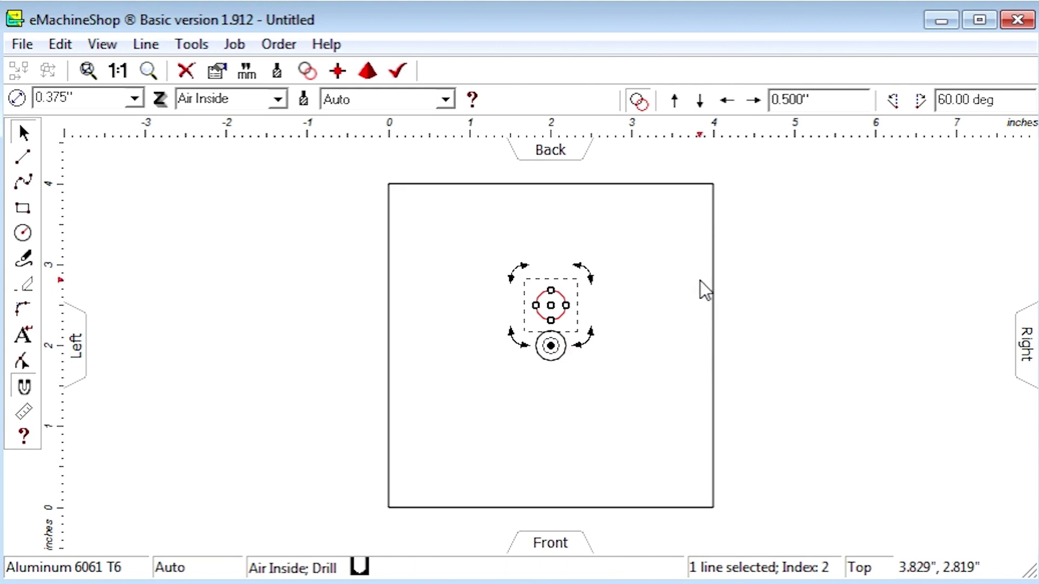
left_click(640, 104)
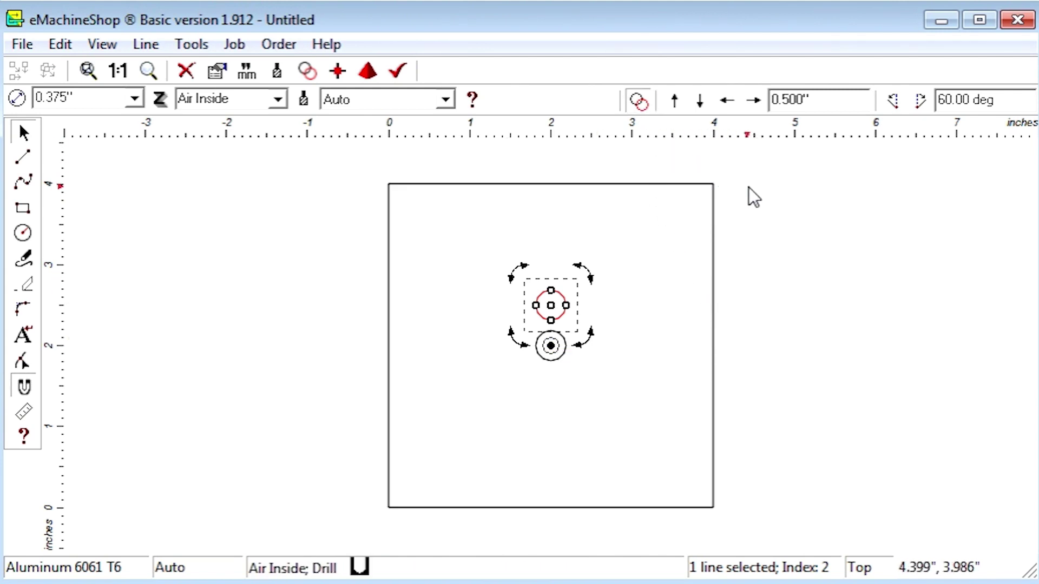
left_click(929, 106)
left_click(929, 106)
left_click(929, 106)
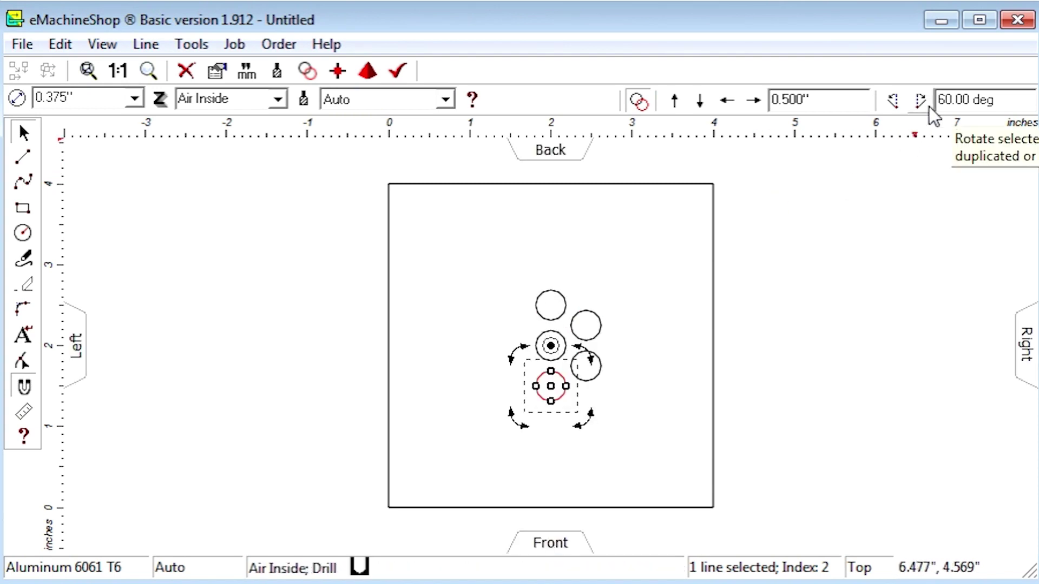
left_click(929, 106)
left_click(929, 106)
left_click(777, 324)
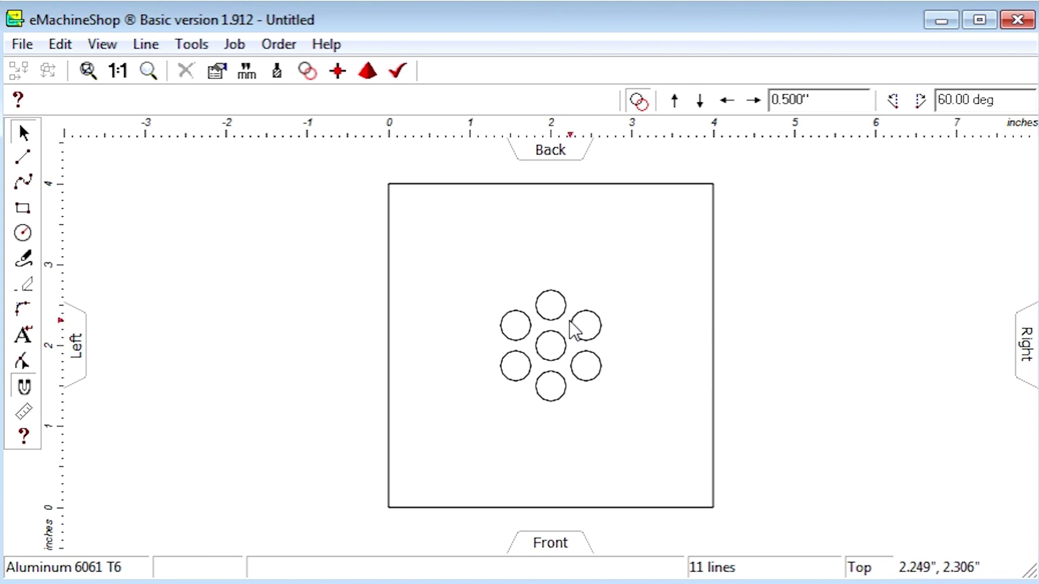
- Duplicate the ring's top hole 0.5" upward, set the rotation angle to 30 degrees and centre its rotation on the middle hole
left_click(562, 296)
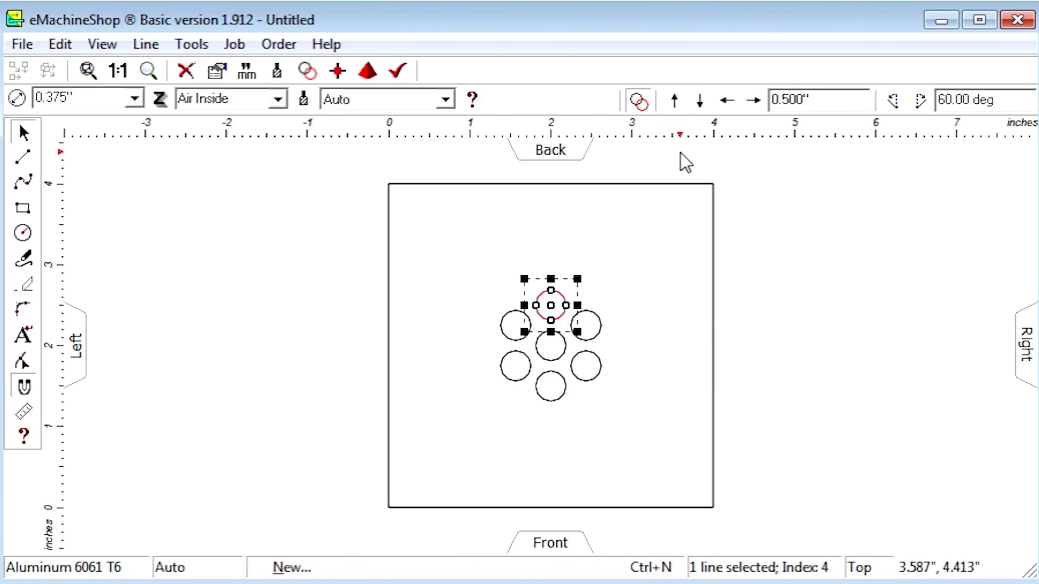
left_click(680, 101)
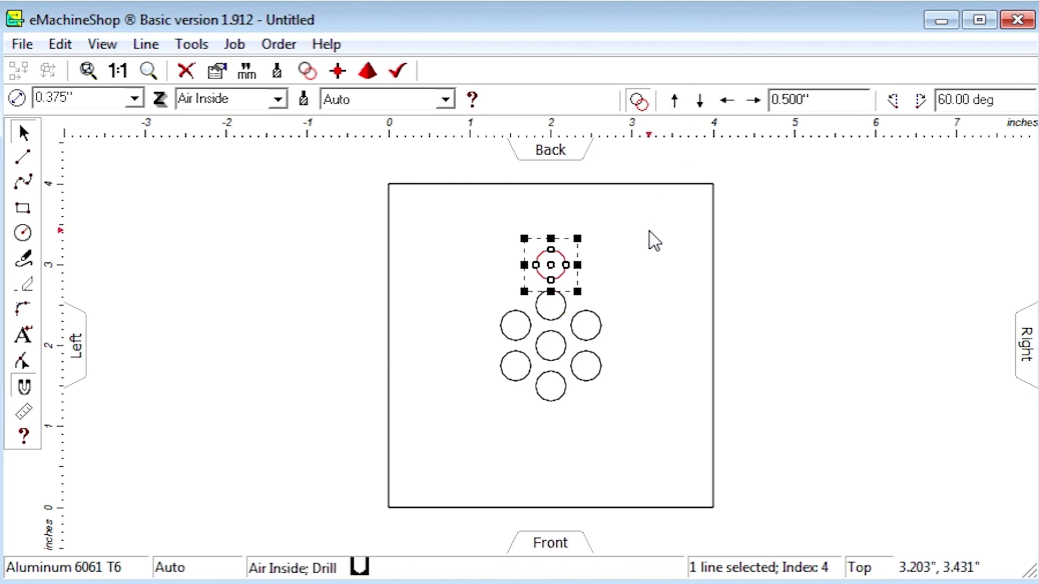
left_click(1000, 100)
type("30")
key("Return")
left_click(550, 300)
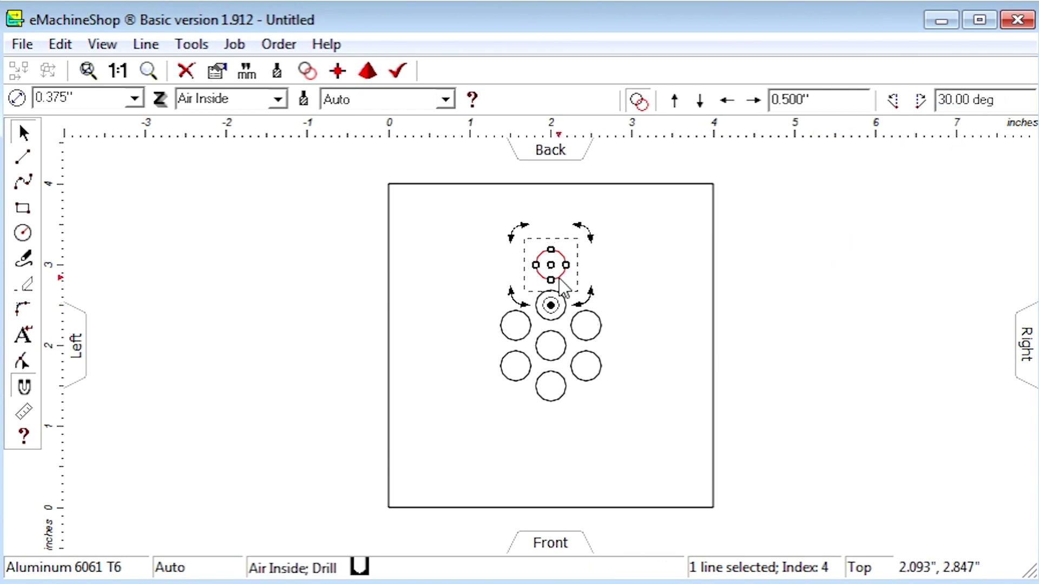
left_click_drag(550, 305, 552, 347)
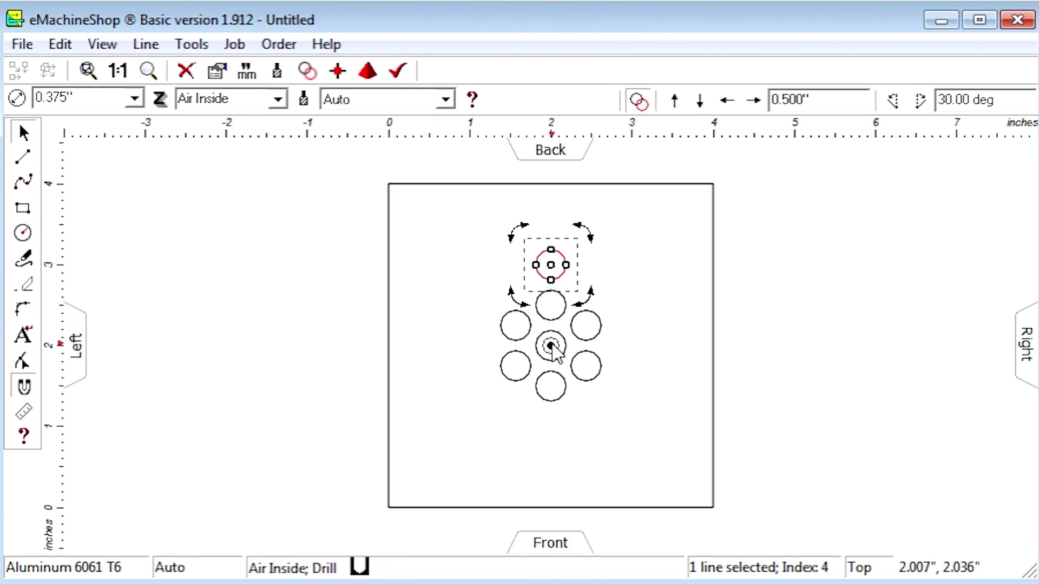
- Make eleven clockwise copies of the new top hole at 30-degree increments to form a second ring
left_click(645, 109)
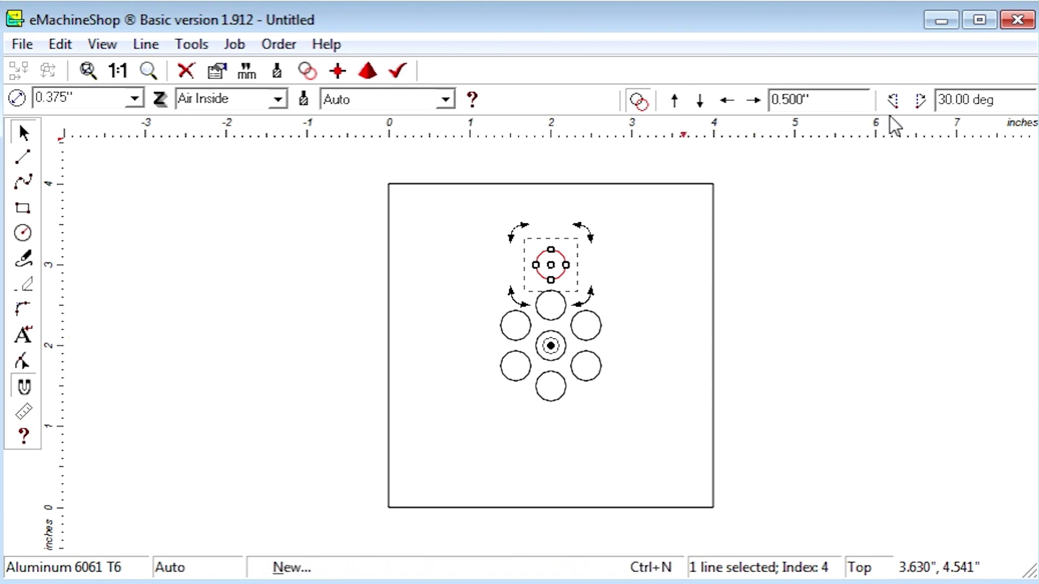
left_click(921, 105)
left_click(921, 105)
left_click(921, 105)
left_click(920, 105)
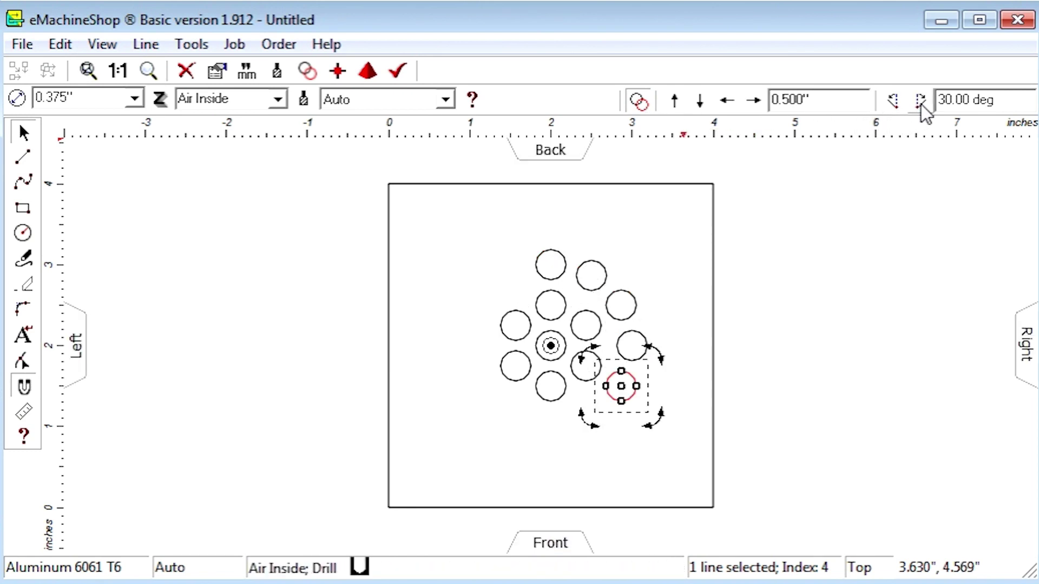
left_click(920, 105)
left_click(920, 105)
left_click(921, 105)
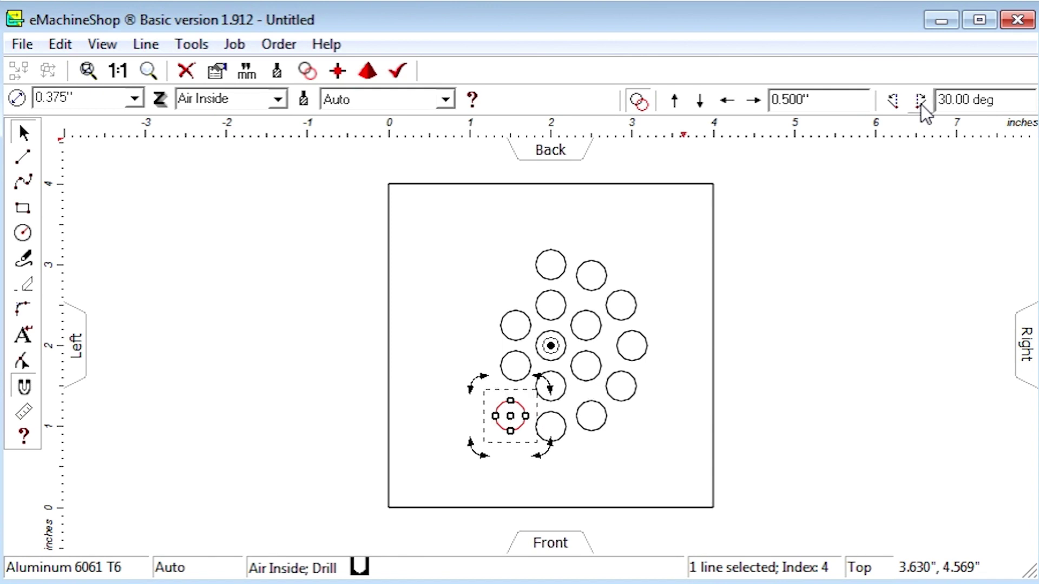
left_click(920, 105)
left_click(921, 105)
left_click(920, 105)
left_click(920, 105)
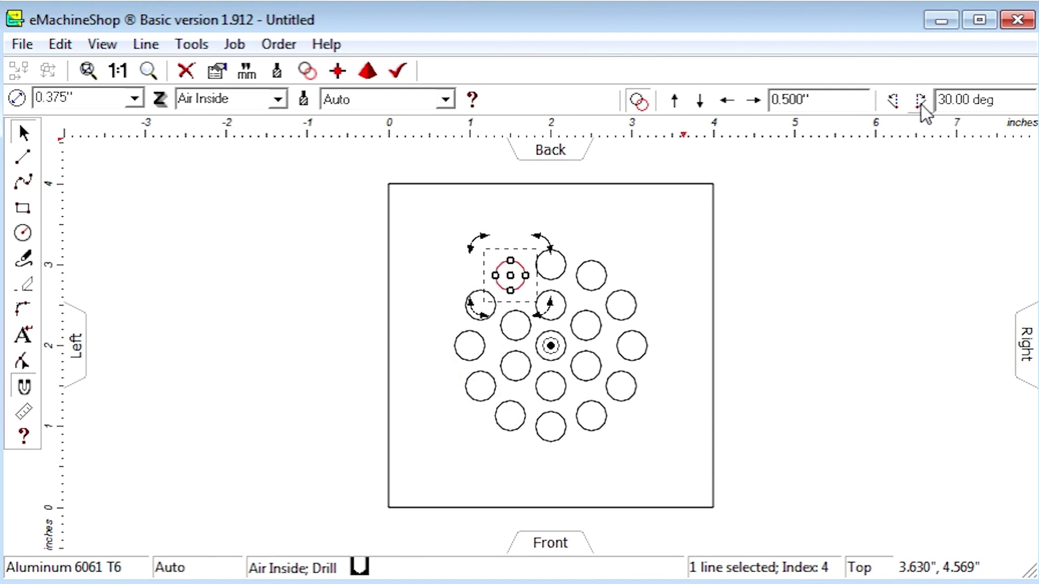
- Duplicate the second ring's top hole 0.5" upward, centre its rotation on the middle hole and set the angle to 20 degrees
left_click(565, 265)
left_click(676, 103)
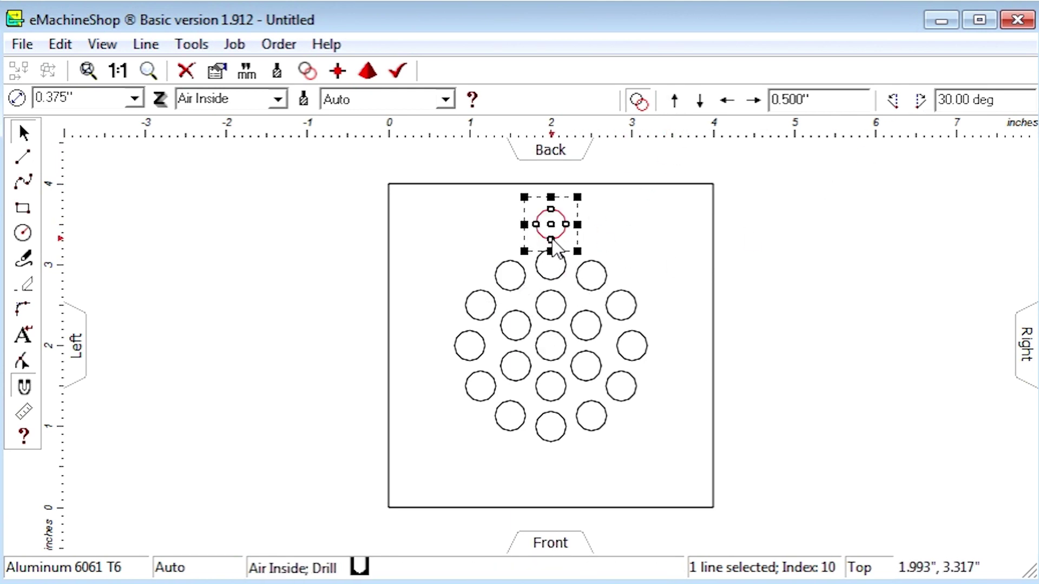
left_click(551, 224)
left_click_drag(550, 224, 551, 345)
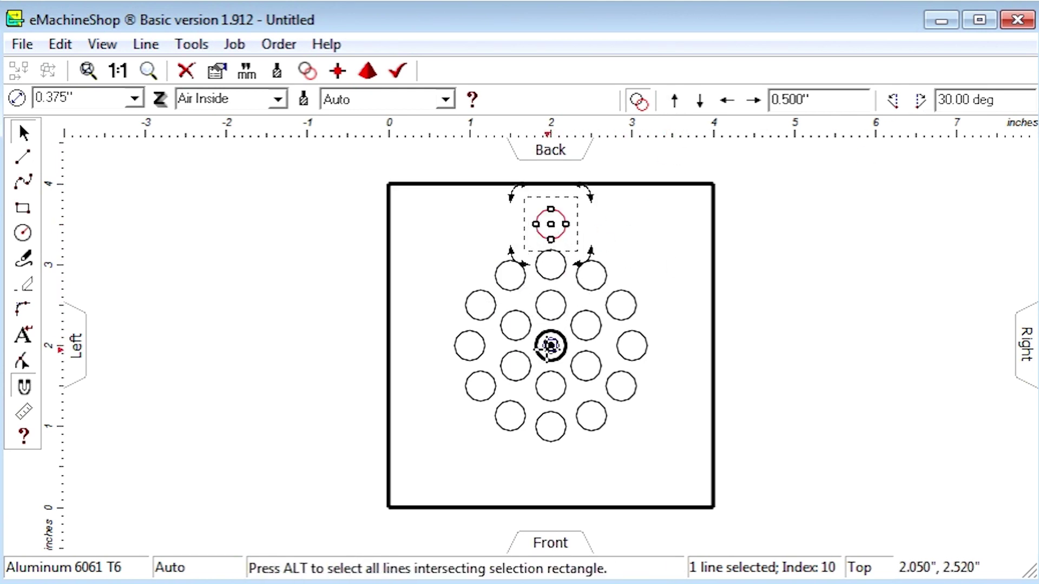
left_click_drag(994, 110, 936, 100)
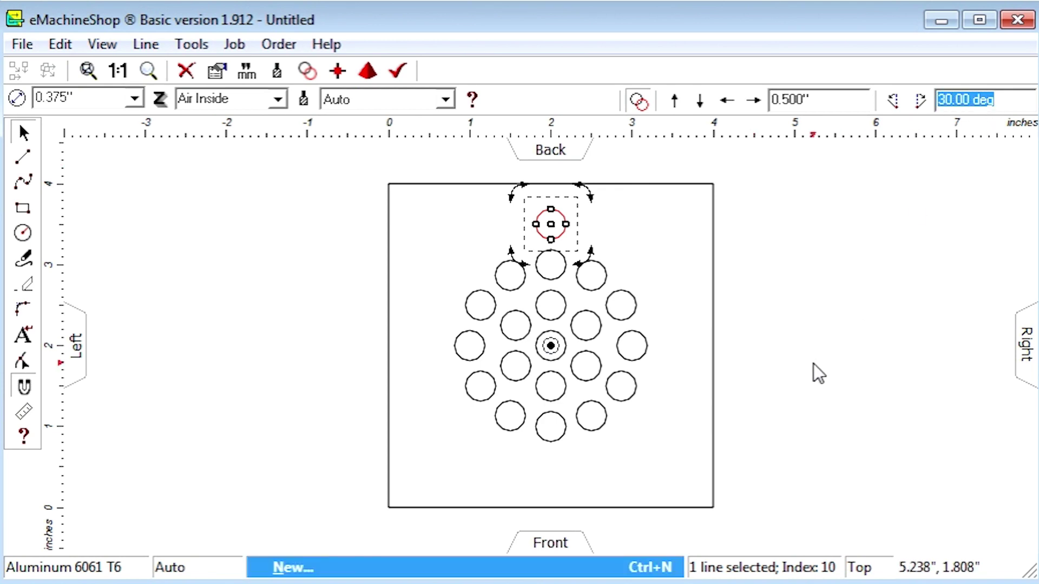
type("20")
key("Return")
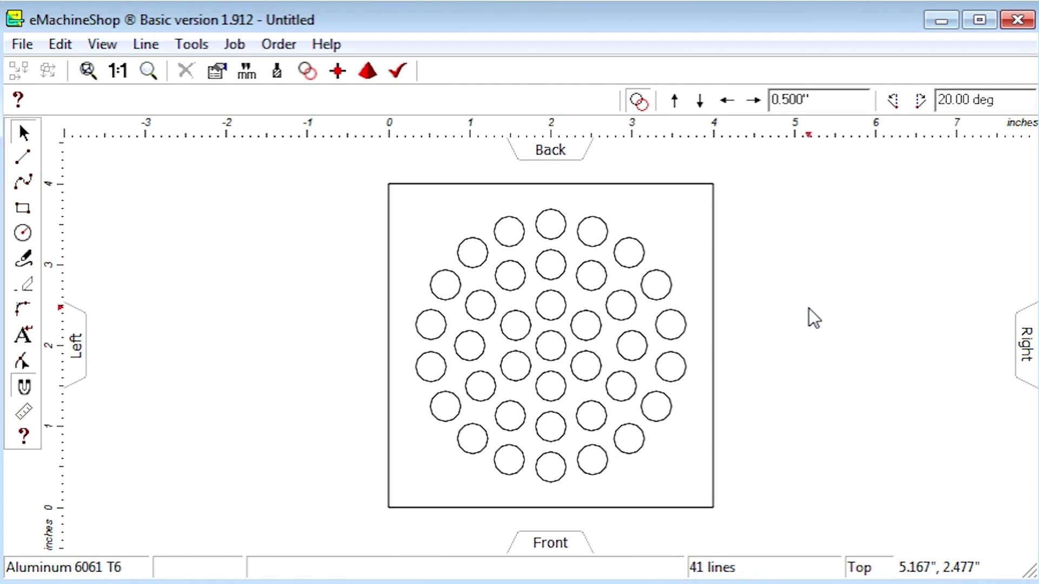
- Delete the three concentric rings of holes, keeping only the central hole inside the square
left_click_drag(322, 202, 770, 488)
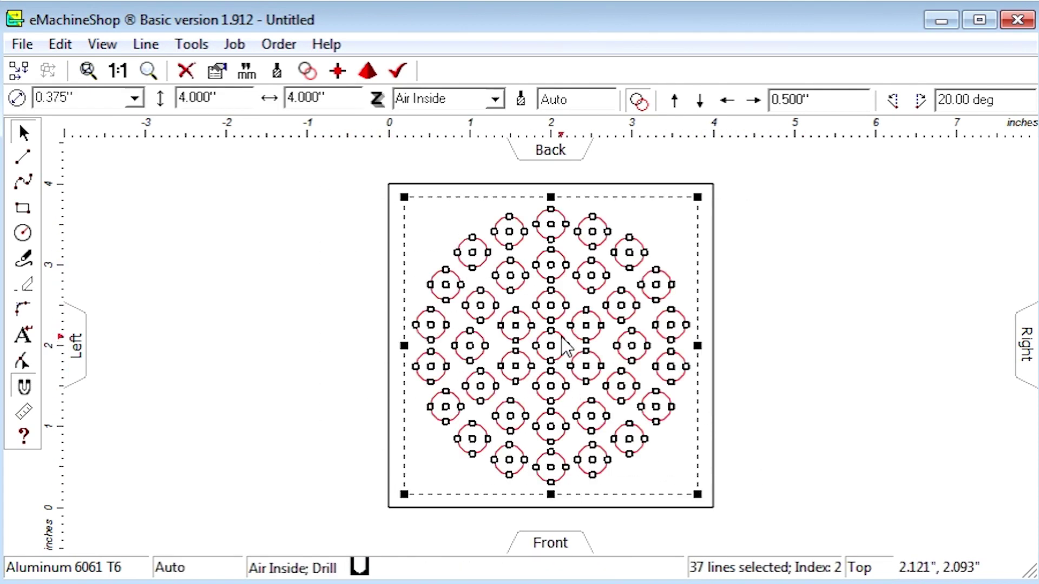
left_click(185, 70)
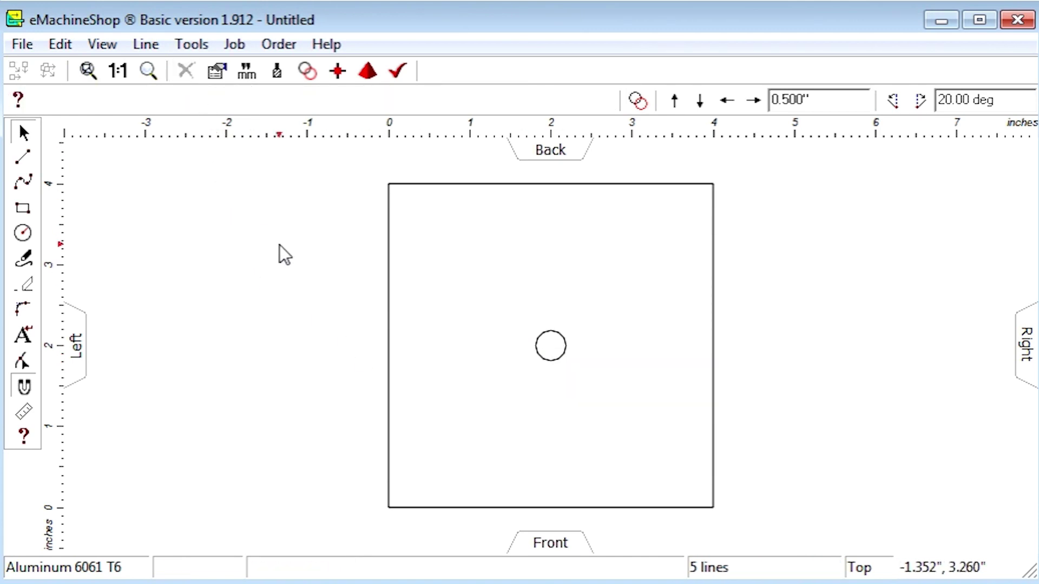
- Move the central hole 1.5" up and 1.5" right in 0.5" nudges, towards the square's upper-right corner
left_click(840, 106)
type(".5")
key("Return")
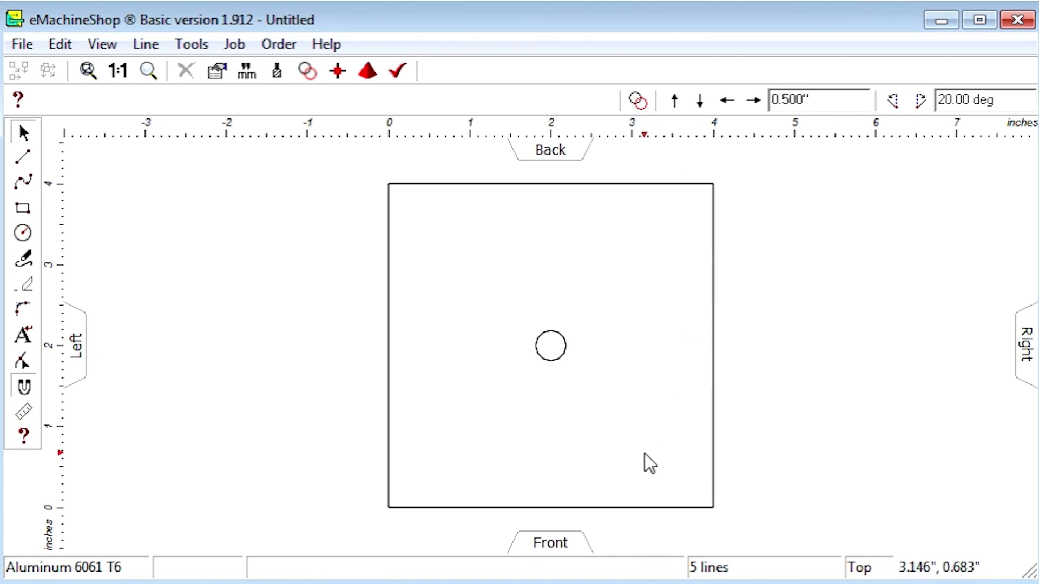
left_click(562, 357)
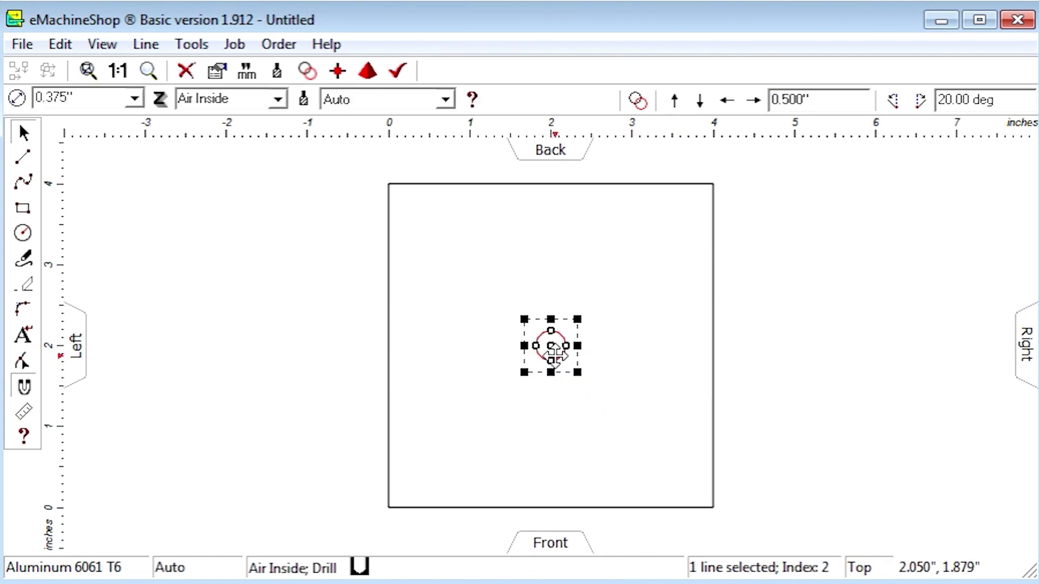
left_click(675, 101)
left_click(674, 101)
left_click(674, 101)
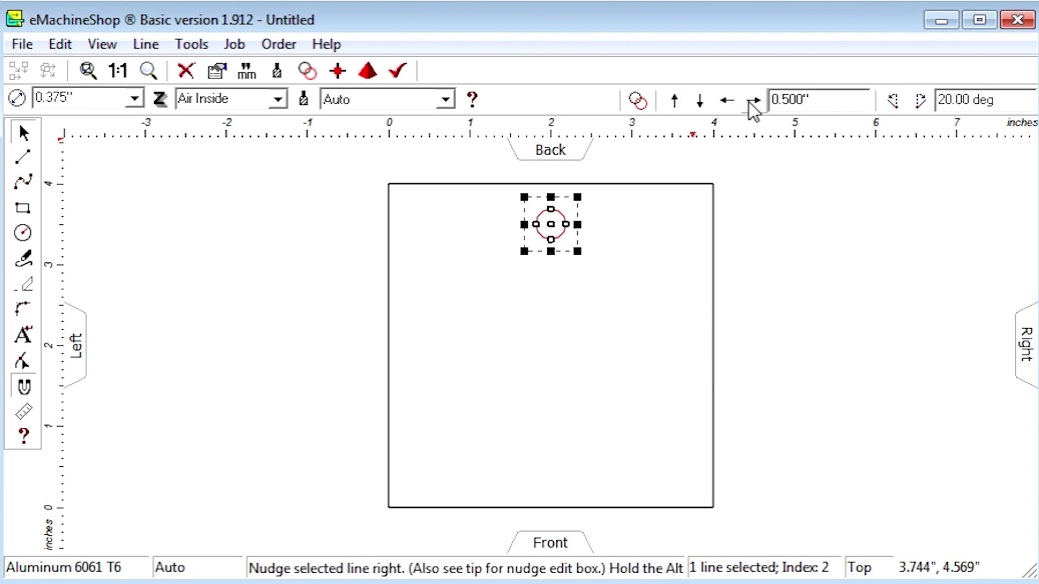
left_click(752, 100)
left_click(753, 101)
left_click(753, 100)
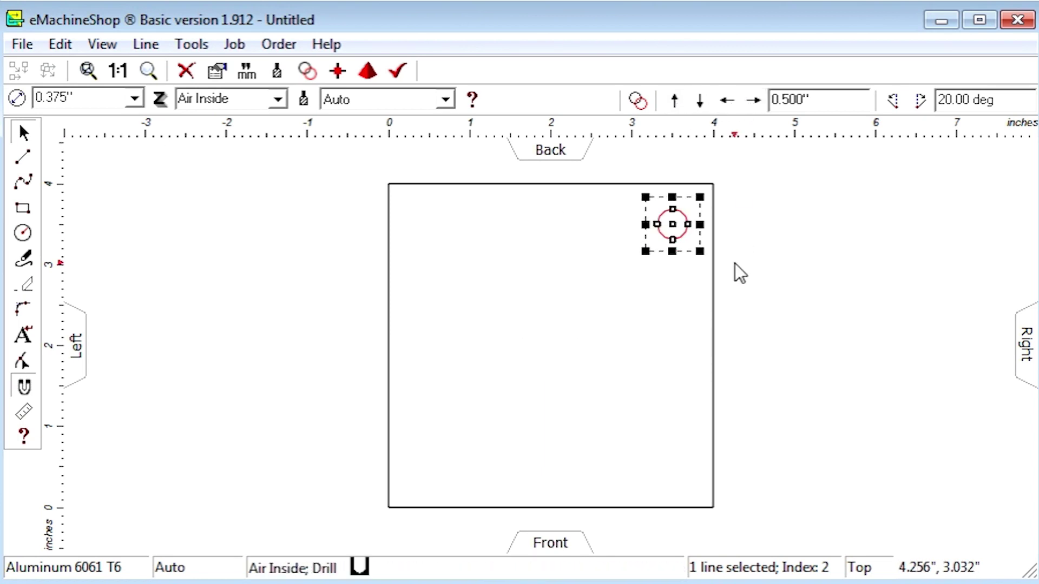
- Make six copies of the corner hole to its left at 0.5" spacing to form a row across the square
left_click(638, 102)
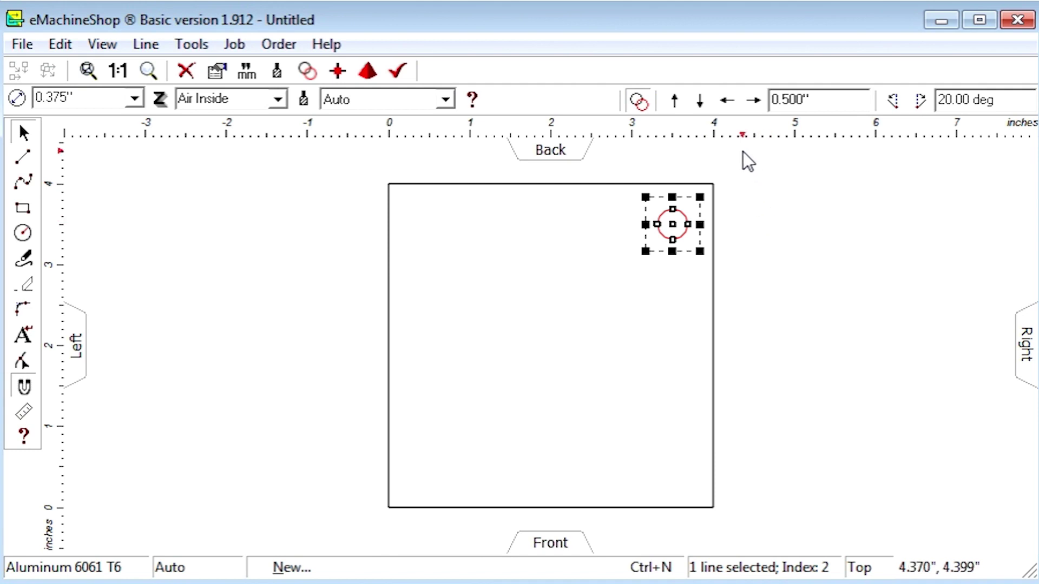
left_click(730, 101)
left_click(730, 101)
left_click(730, 101)
left_click(731, 101)
left_click(730, 101)
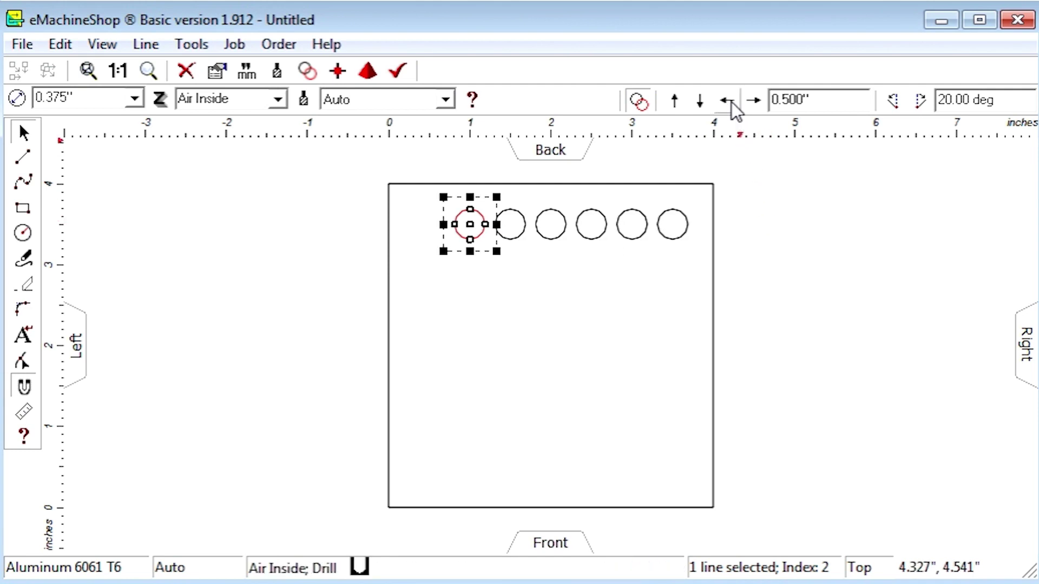
left_click(730, 102)
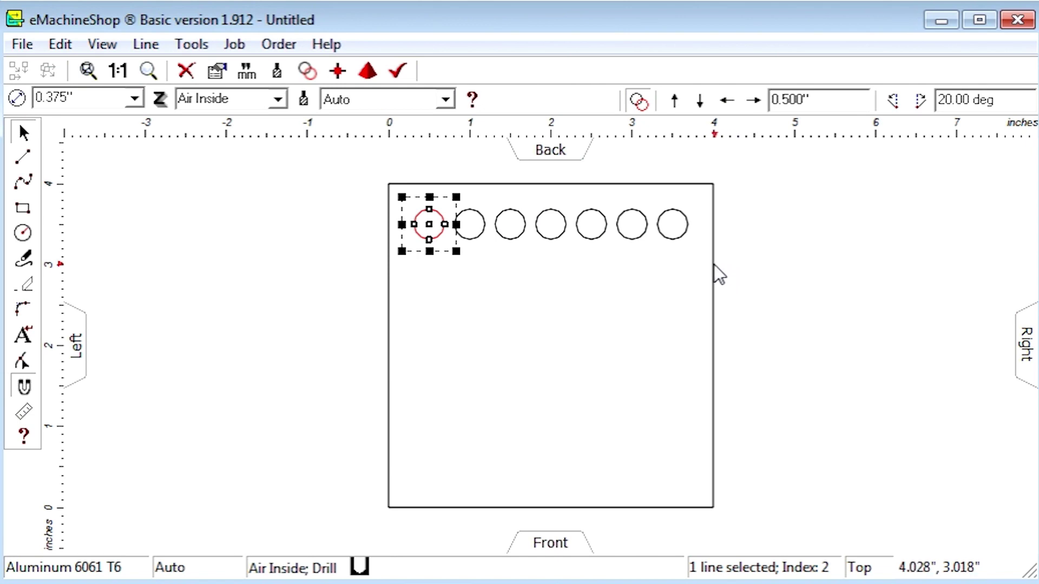
- Copy the whole row of seven holes downward six times at 0.5" spacing to fill the square with a grid, and deselect
left_click_drag(333, 195, 704, 264)
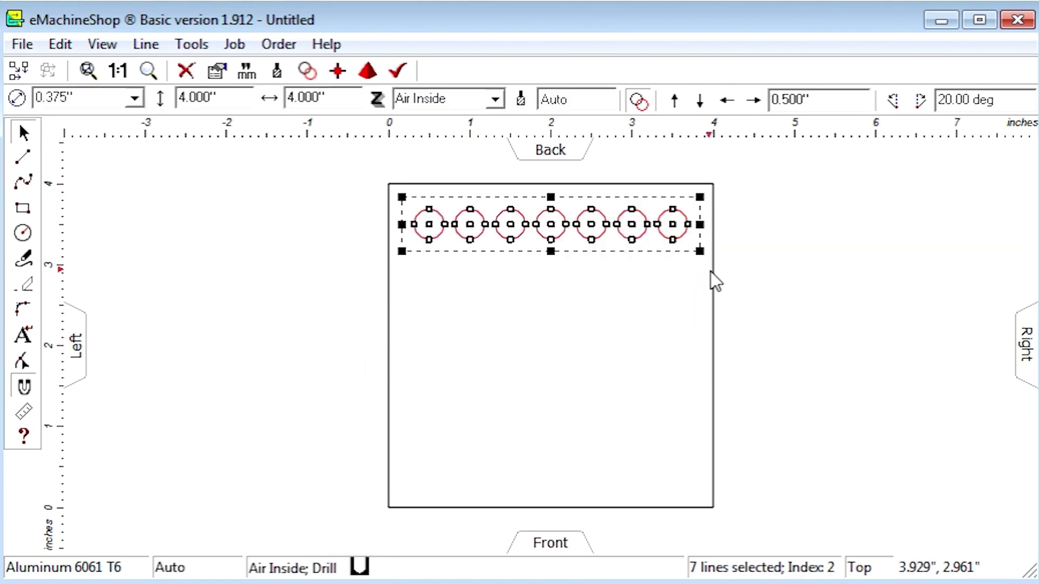
left_click(647, 107)
left_click(700, 101)
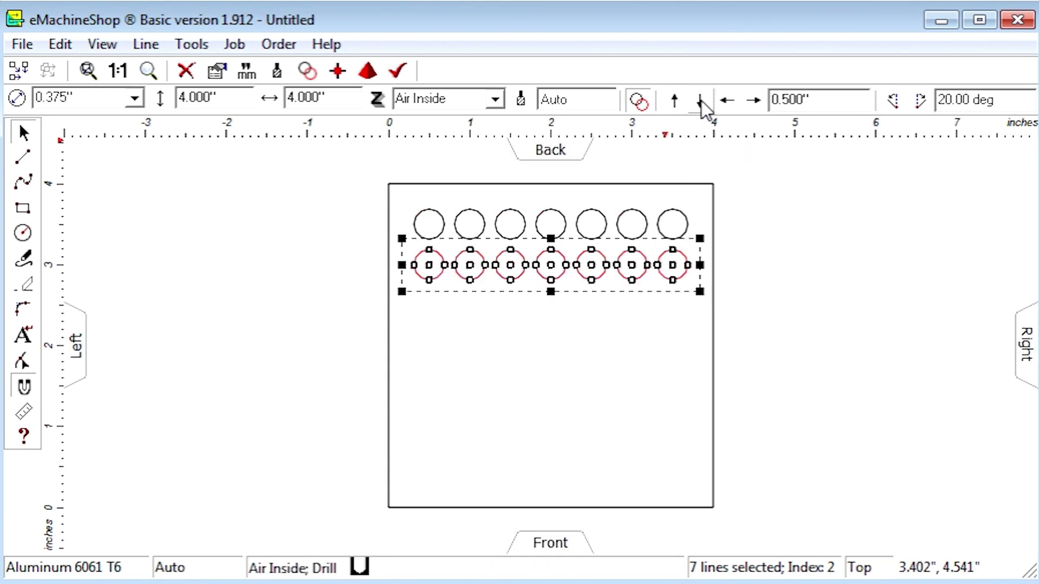
left_click(699, 101)
left_click(699, 101)
left_click(699, 101)
left_click(699, 101)
left_click(699, 101)
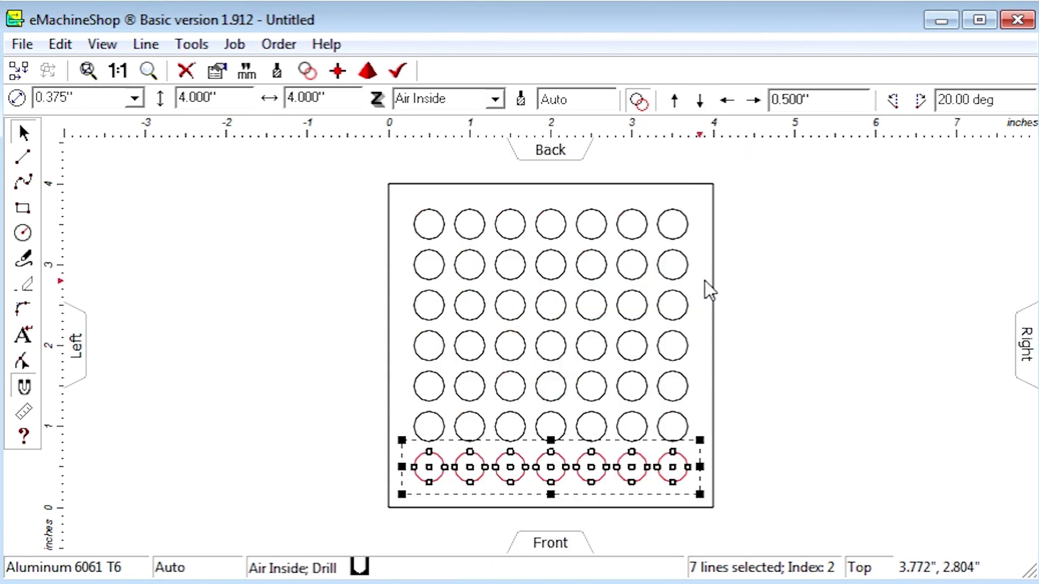
left_click(752, 275)
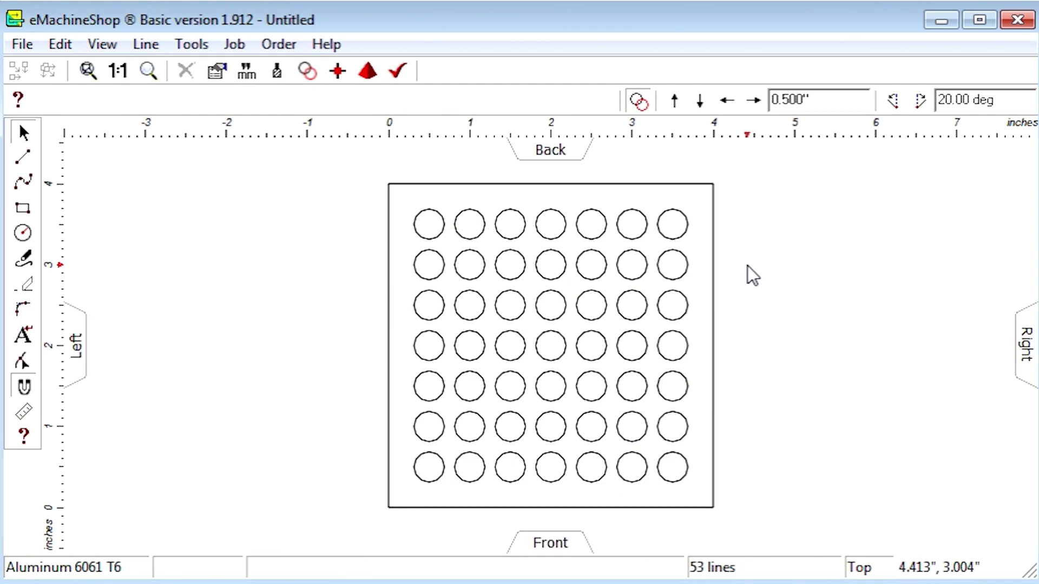